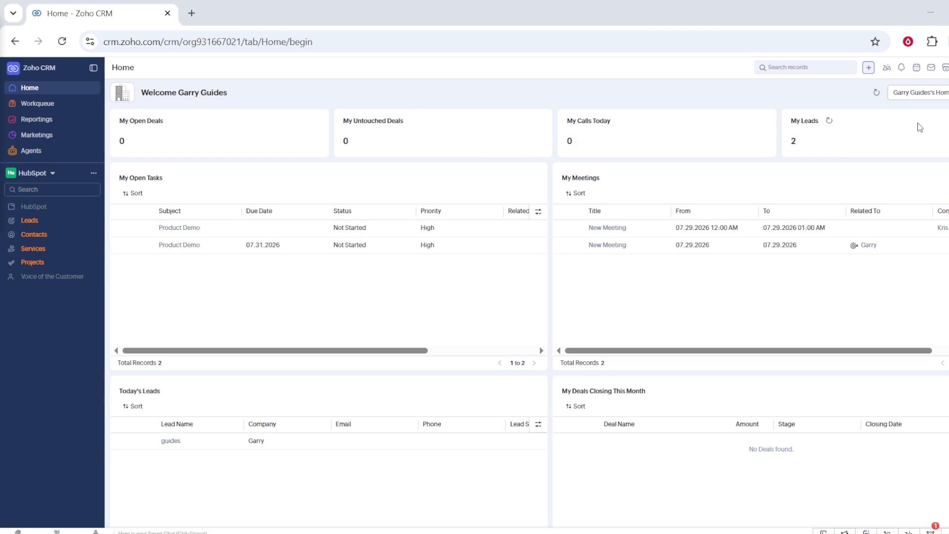
- Open the Leads module's field listing from the CRM setup, review its fields, and return to the module list
{"action": "left_click", "coordinate": [948, 68]}
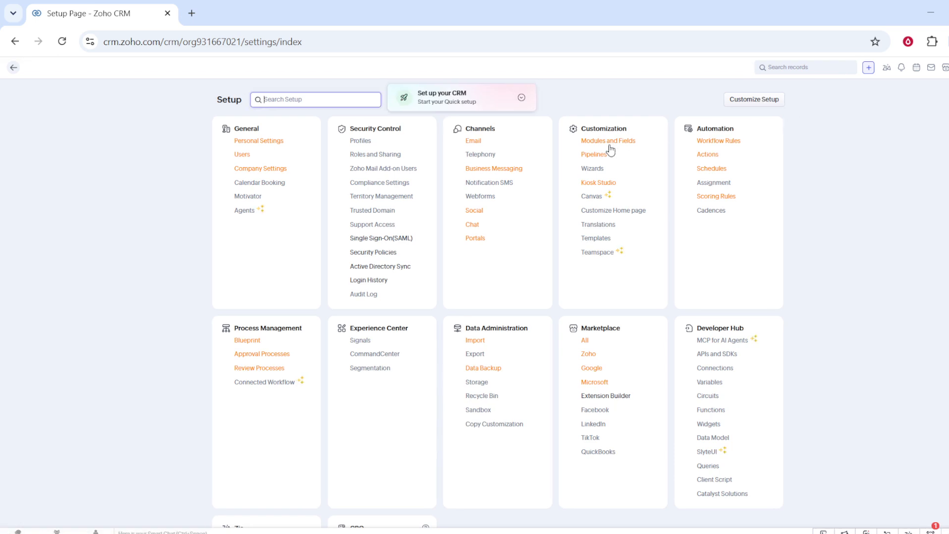
{"action": "left_click", "coordinate": [610, 144]}
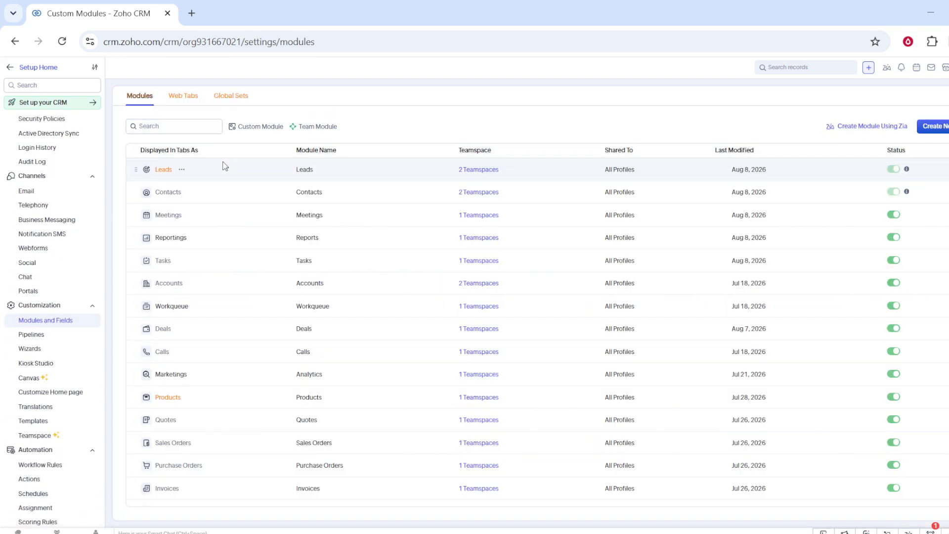
{"action": "left_click", "coordinate": [182, 170]}
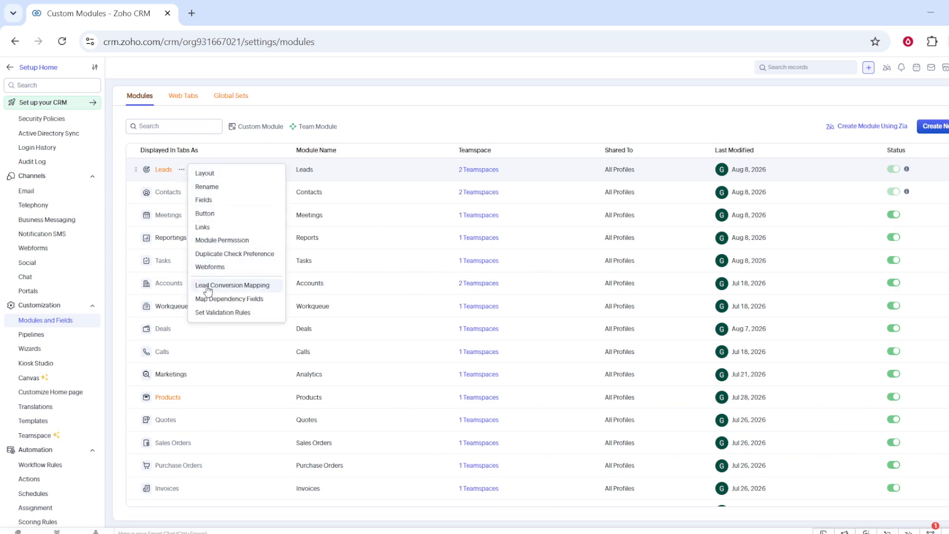
{"action": "left_click", "coordinate": [203, 200]}
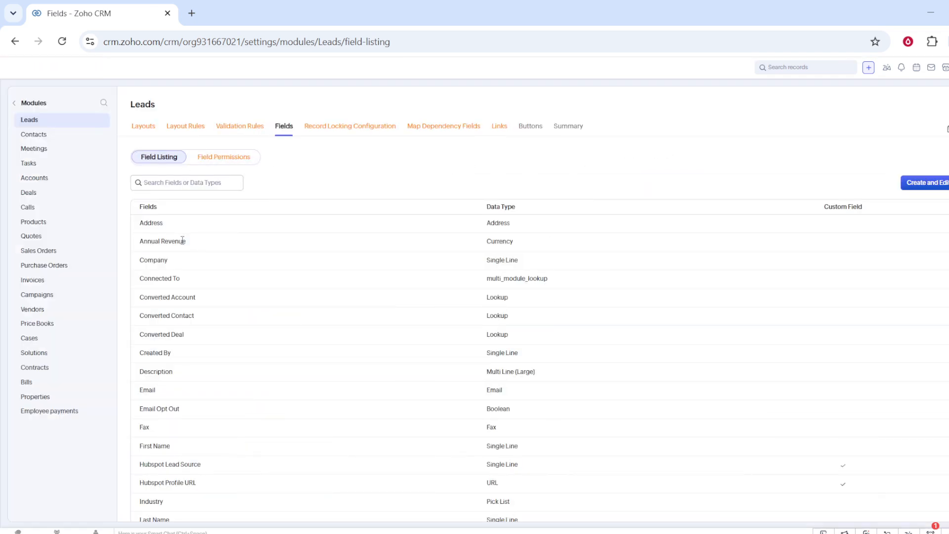
{"action": "scroll", "coordinate": [183, 240], "scroll_direction": "down", "scroll_amount": 6}
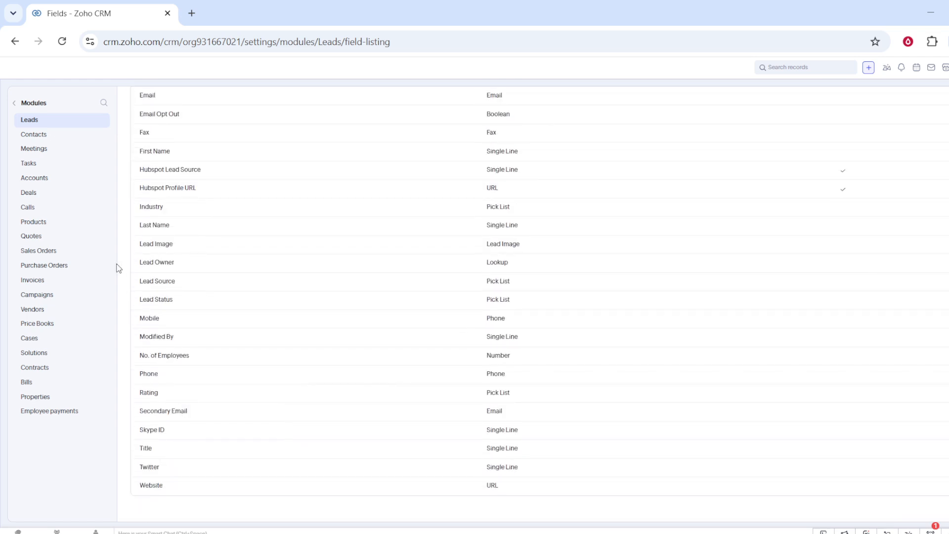
{"action": "left_click", "coordinate": [15, 104]}
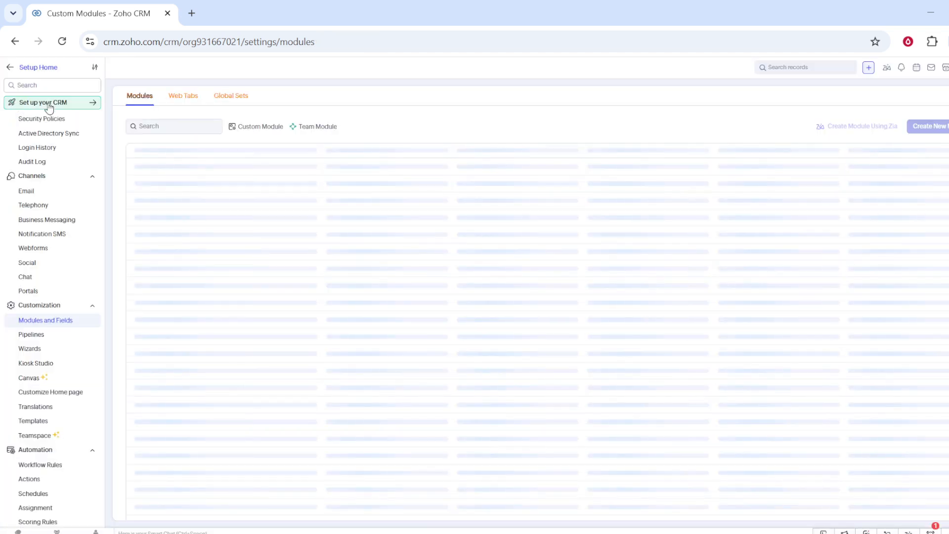
- Reorder the Standard deal pipeline so Proposal/Price Quote comes directly after Needs Analysis, and save the change
{"action": "left_click", "coordinate": [38, 339]}
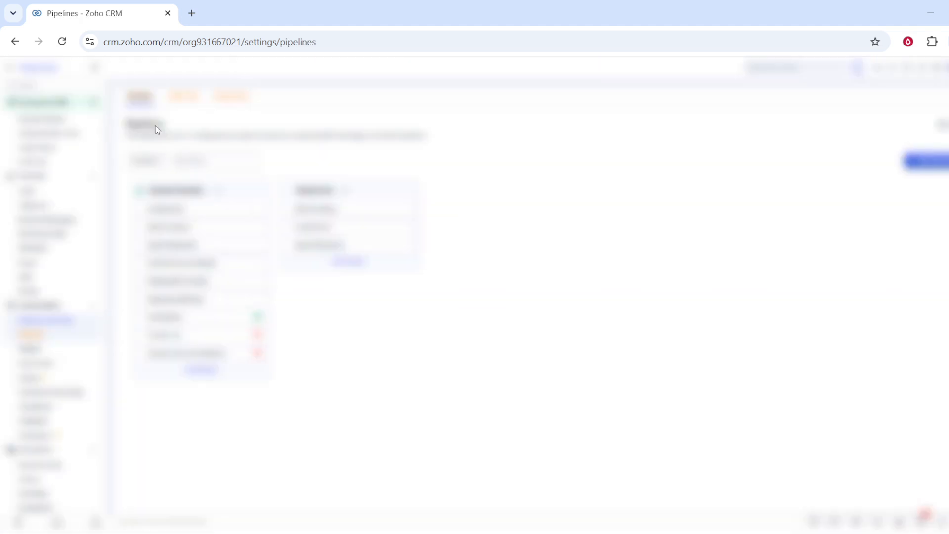
{"action": "scroll", "coordinate": [206, 296], "scroll_direction": "down", "scroll_amount": 1}
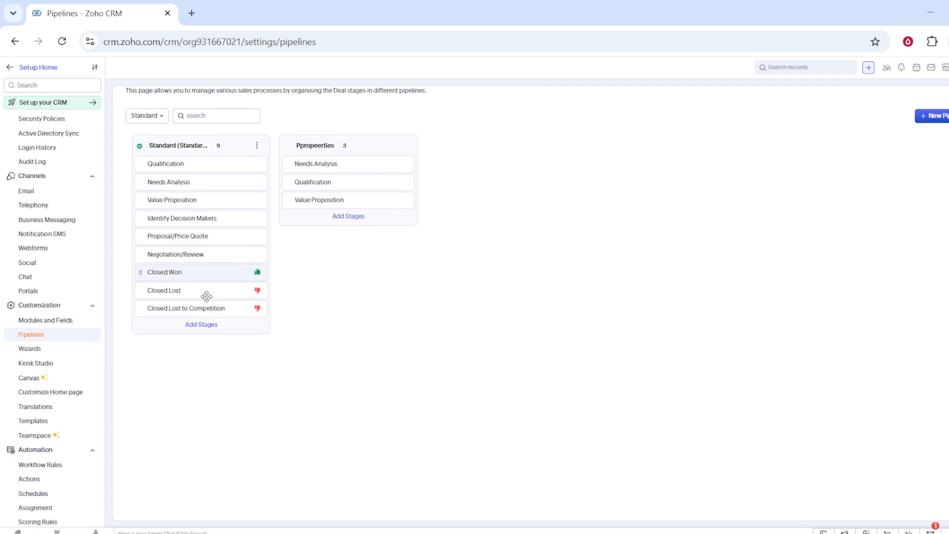
{"action": "scroll", "coordinate": [194, 294], "scroll_direction": "up", "scroll_amount": 1}
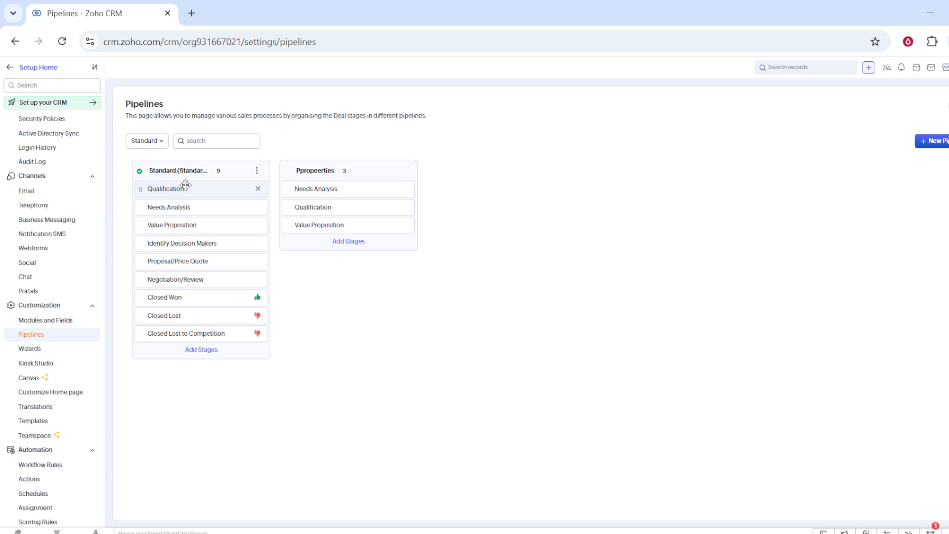
{"action": "scroll", "coordinate": [186, 198], "scroll_direction": "down", "scroll_amount": 1}
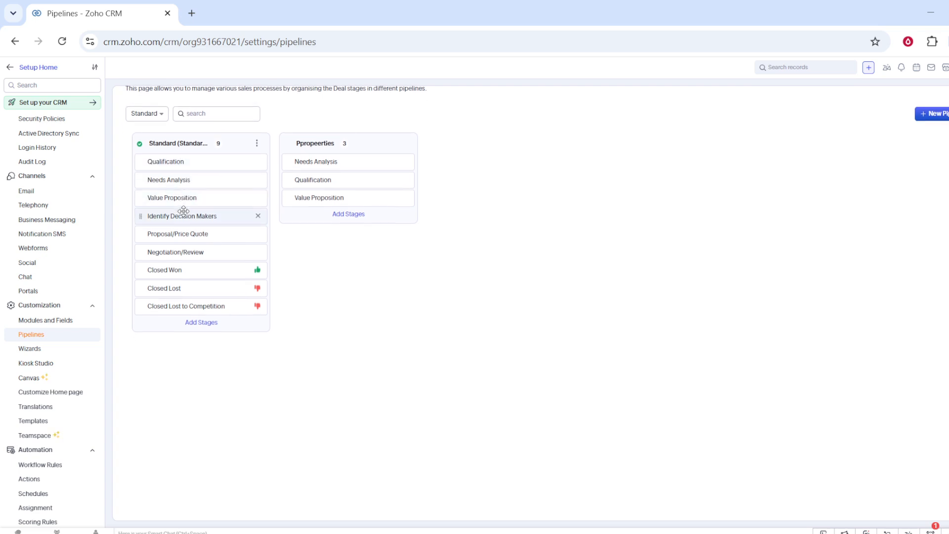
{"action": "left_click_drag", "start_coordinate": [187, 234], "coordinate": [179, 166]}
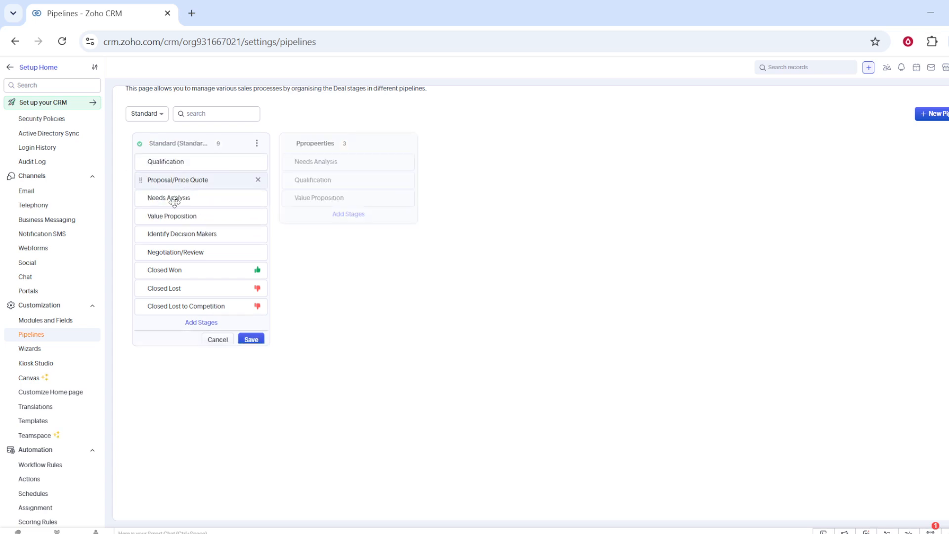
{"action": "left_click_drag", "start_coordinate": [162, 203], "coordinate": [167, 181]}
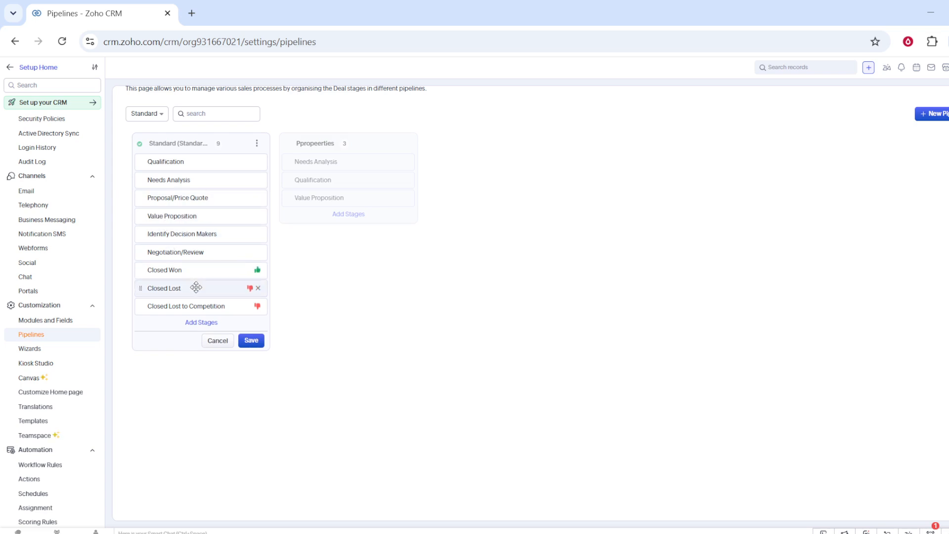
{"action": "left_click", "coordinate": [252, 341]}
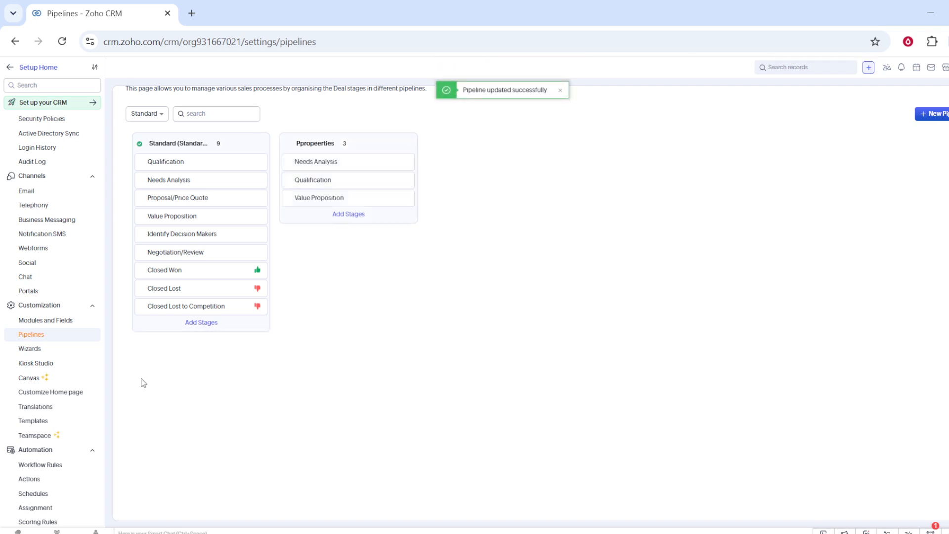
- Create a new blueprint named Funnel for the Leads module with the Standard layout and the Lead Status field
{"action": "scroll", "coordinate": [80, 375], "scroll_direction": "down", "scroll_amount": 3}
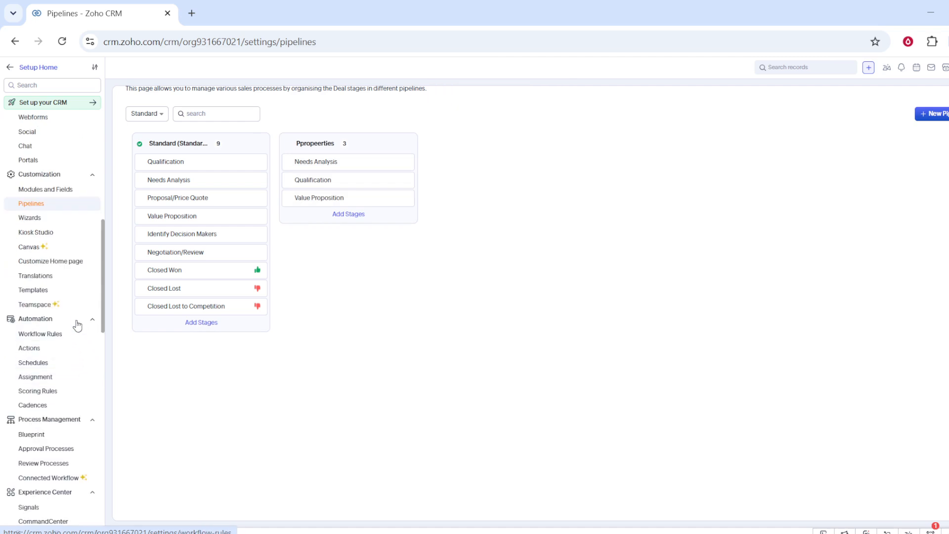
{"action": "scroll", "coordinate": [77, 326], "scroll_direction": "down", "scroll_amount": 1}
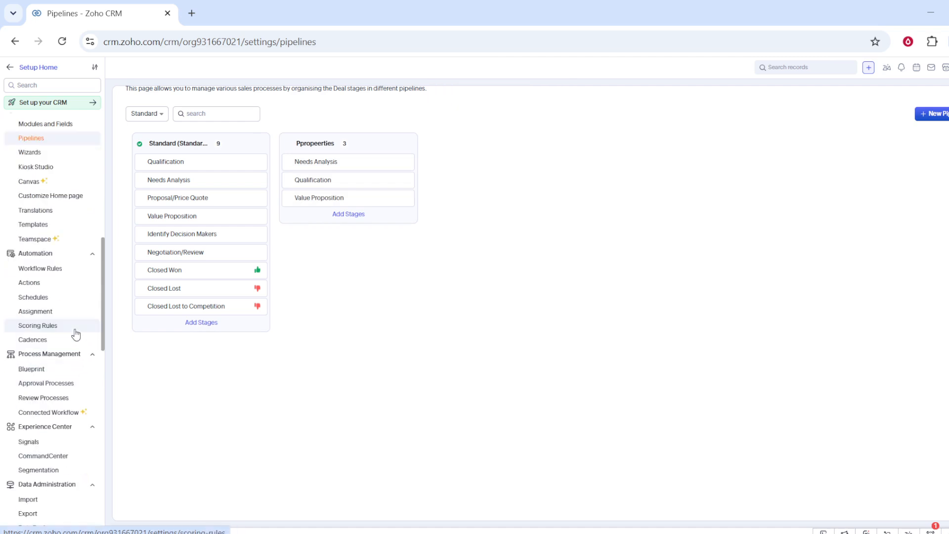
{"action": "left_click", "coordinate": [44, 377]}
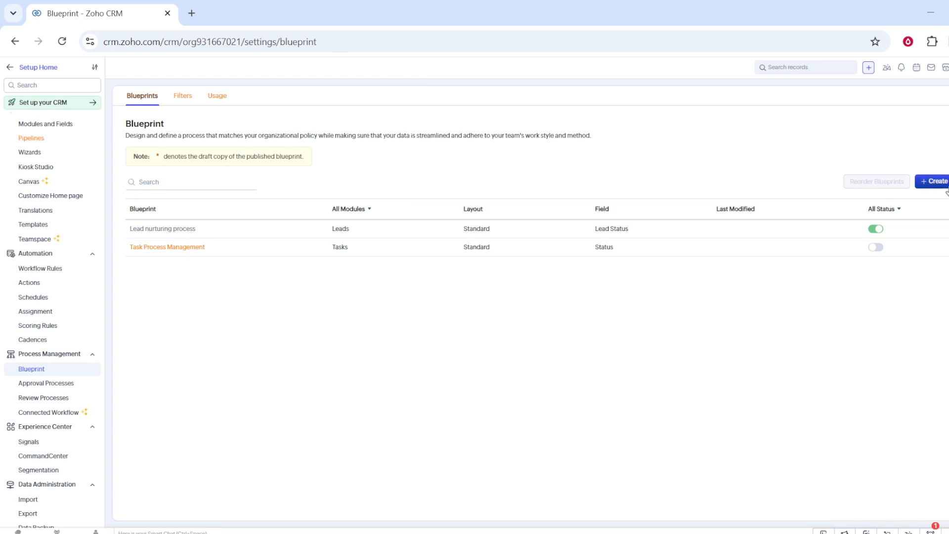
{"action": "left_click", "coordinate": [934, 181]}
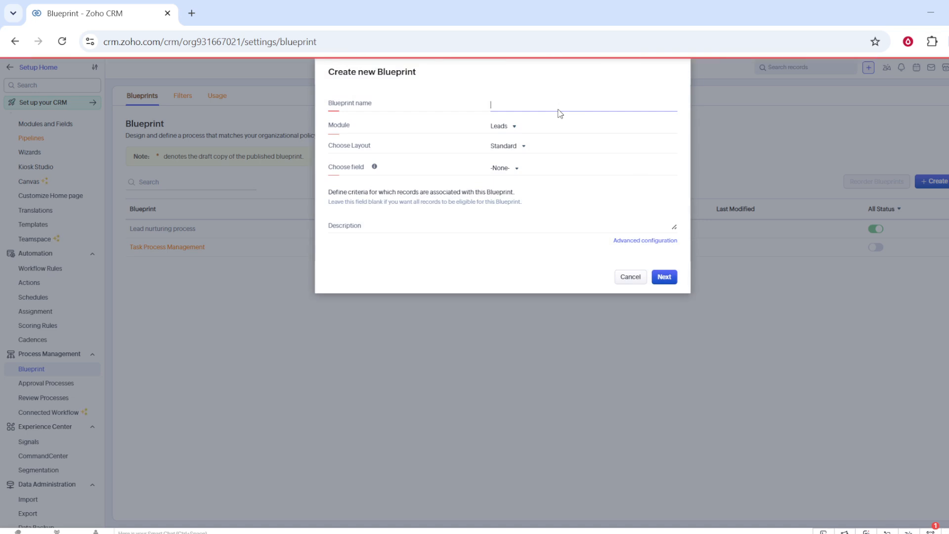
{"action": "type", "text": "Funnel"}
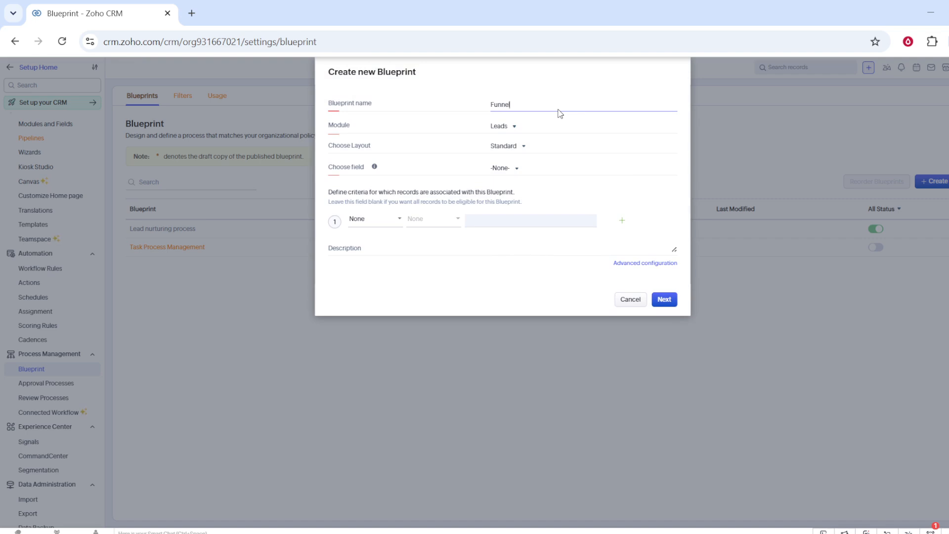
{"action": "left_click", "coordinate": [509, 128]}
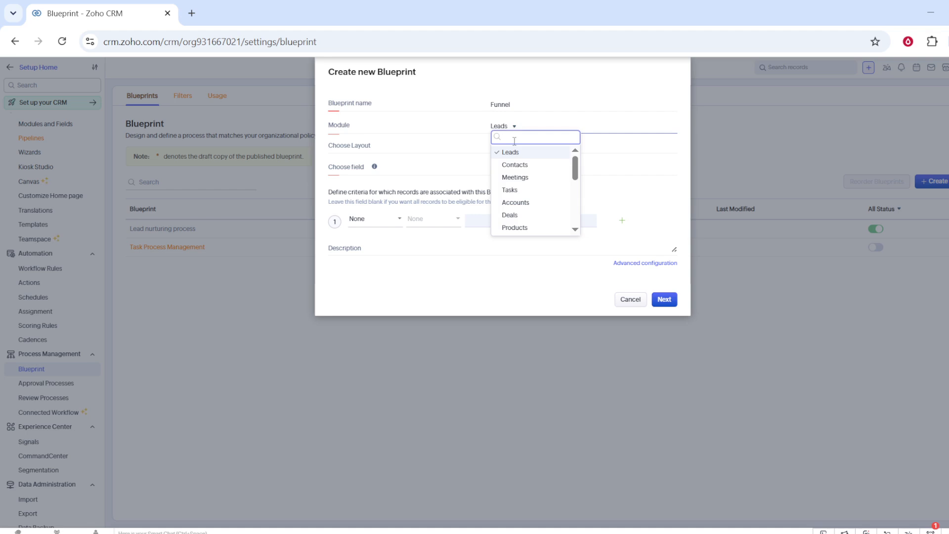
{"action": "left_click", "coordinate": [508, 154]}
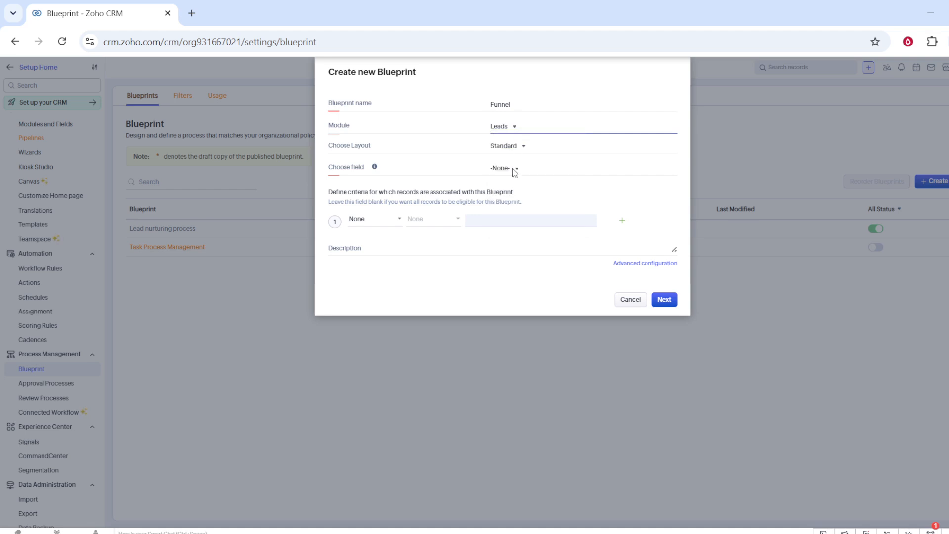
{"action": "left_click", "coordinate": [512, 172]}
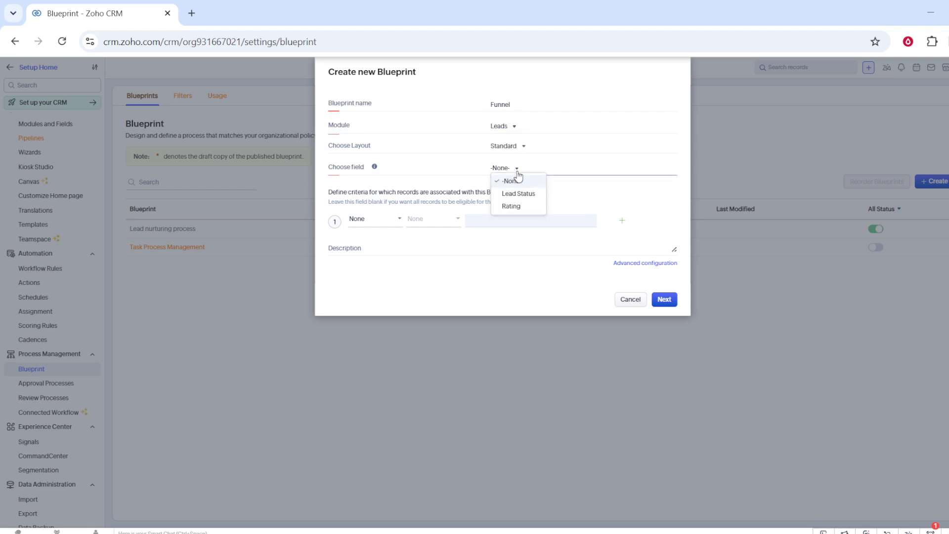
{"action": "left_click", "coordinate": [520, 193]}
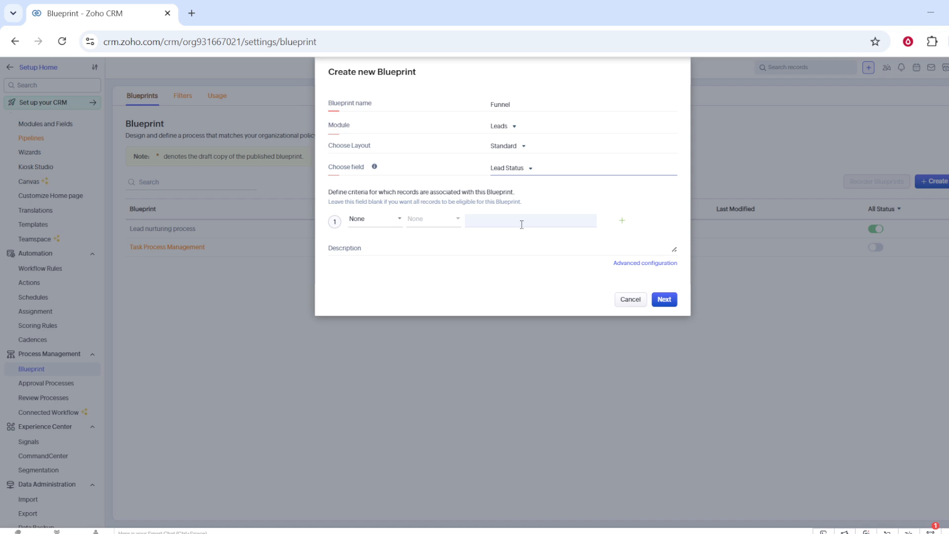
{"action": "left_click", "coordinate": [667, 305]}
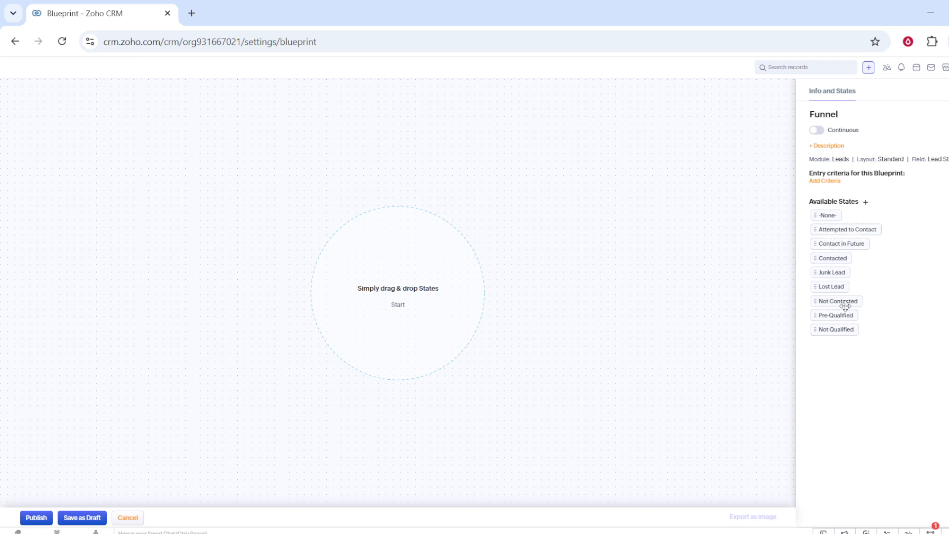
- Add the Lost Lead, Pre-Qualified and Attempted to Contact states to the Funnel blueprint and make the blueprint Continuous
{"action": "left_click_drag", "start_coordinate": [838, 288], "coordinate": [393, 295]}
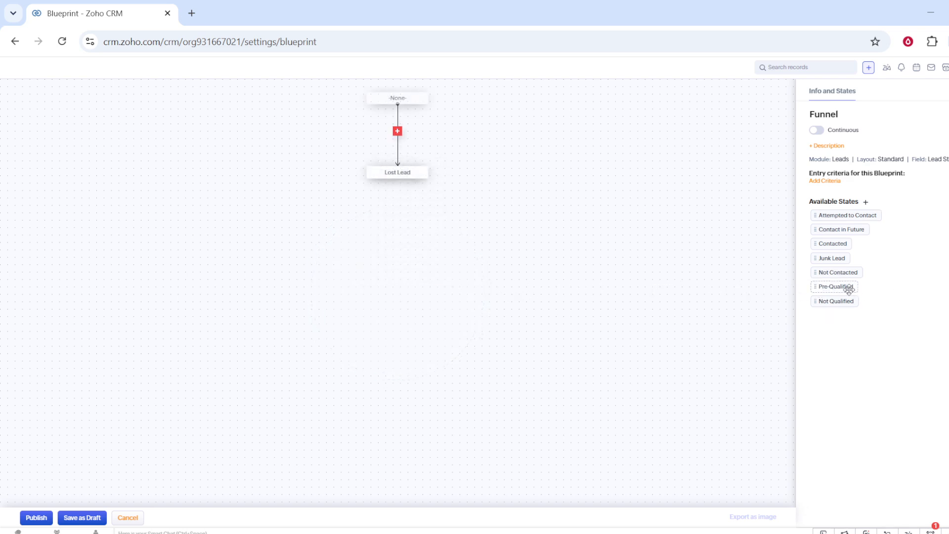
{"action": "left_click_drag", "start_coordinate": [849, 290], "coordinate": [404, 214]}
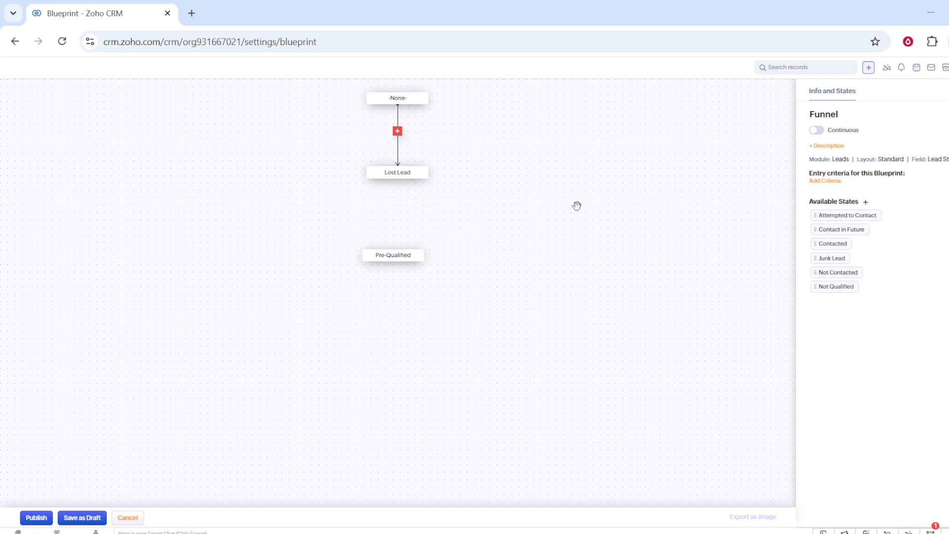
{"action": "left_click", "coordinate": [818, 131]}
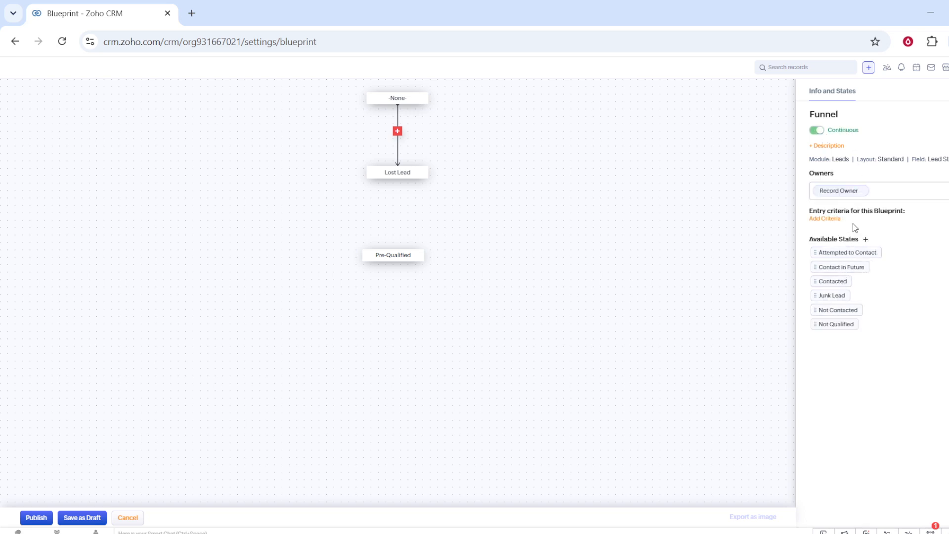
{"action": "left_click_drag", "start_coordinate": [847, 257], "coordinate": [393, 319]}
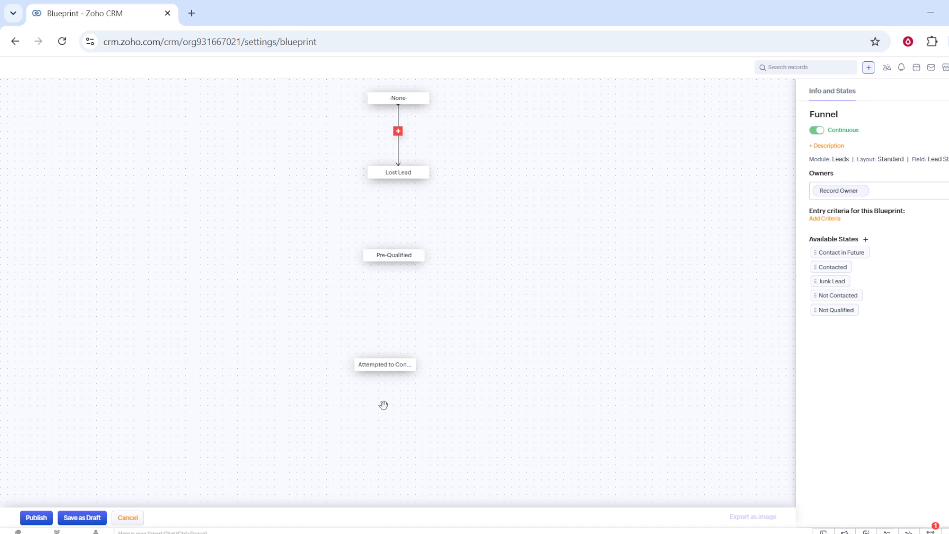
- Rearrange the blueprint states so Pre-Qualified and Lost Lead sit on opposite sides just below the -None- state
{"action": "mouse_move", "coordinate": [380, 365]}
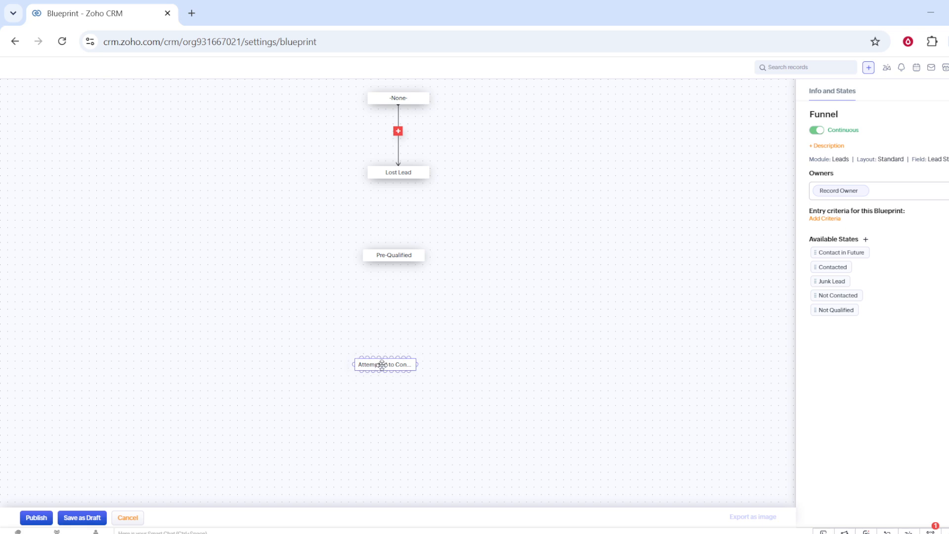
{"action": "left_click_drag", "start_coordinate": [383, 365], "coordinate": [392, 369]}
{"action": "mouse_move", "coordinate": [387, 259]}
{"action": "left_click_drag", "start_coordinate": [389, 257], "coordinate": [398, 210]}
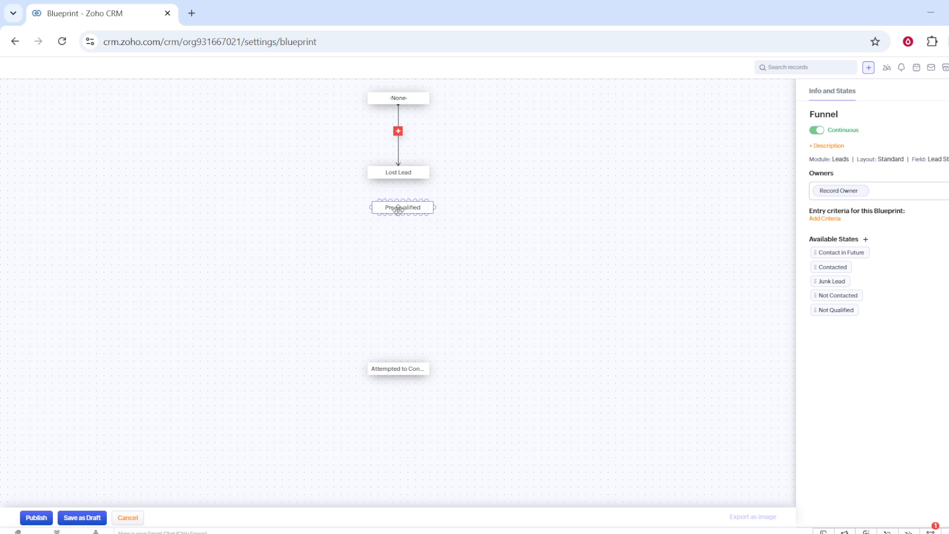
{"action": "left_click_drag", "start_coordinate": [405, 212], "coordinate": [365, 139]}
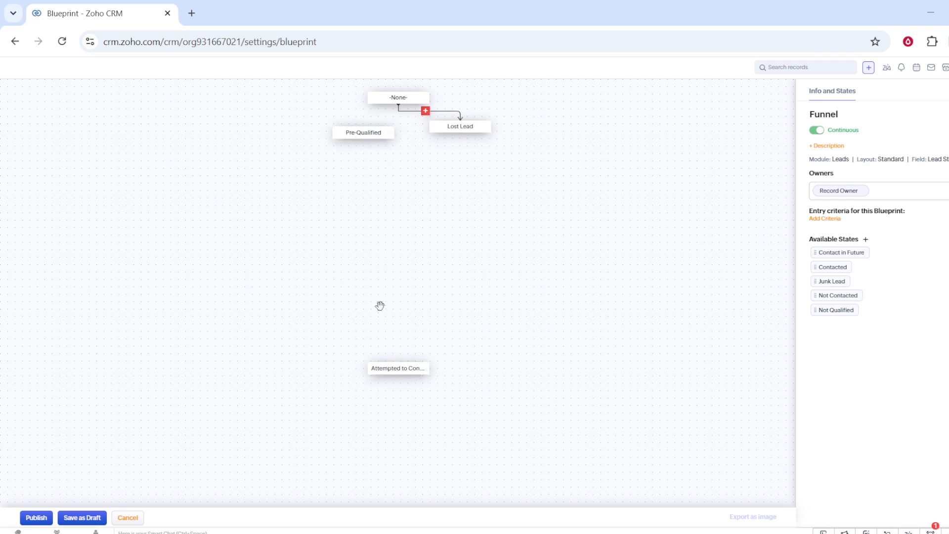
- Move the Attempted to Contact state directly below Lost Lead and try to publish the Funnel blueprint
{"action": "left_click", "coordinate": [425, 111]}
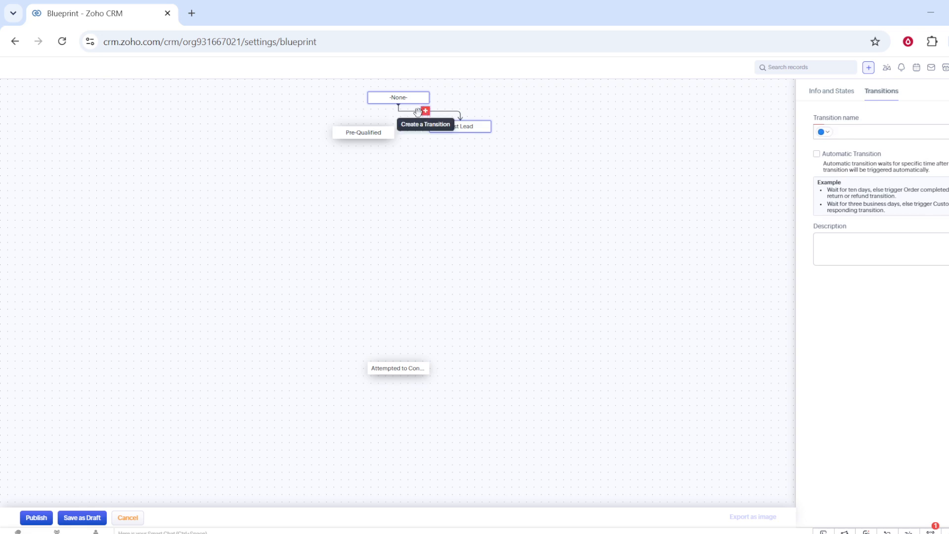
{"action": "mouse_move", "coordinate": [391, 364]}
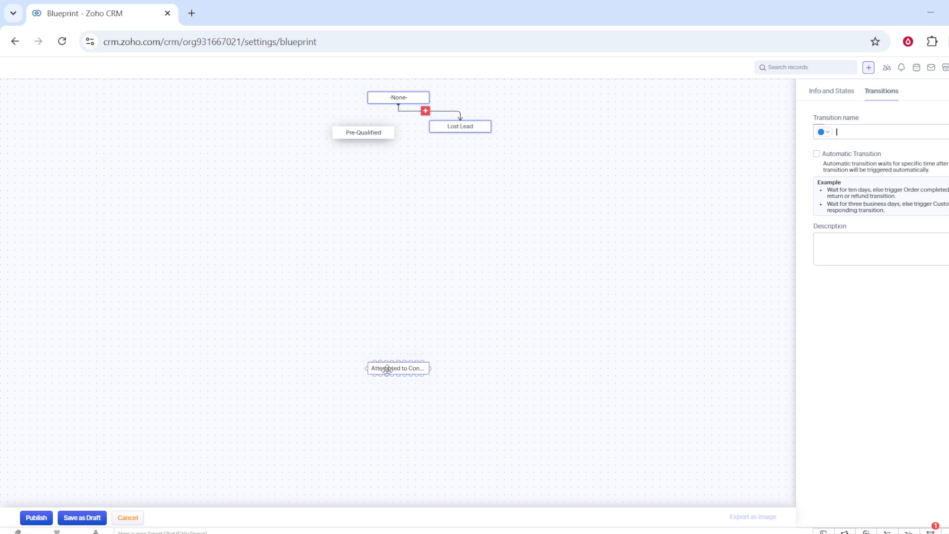
{"action": "left_click_drag", "start_coordinate": [391, 365], "coordinate": [456, 147]}
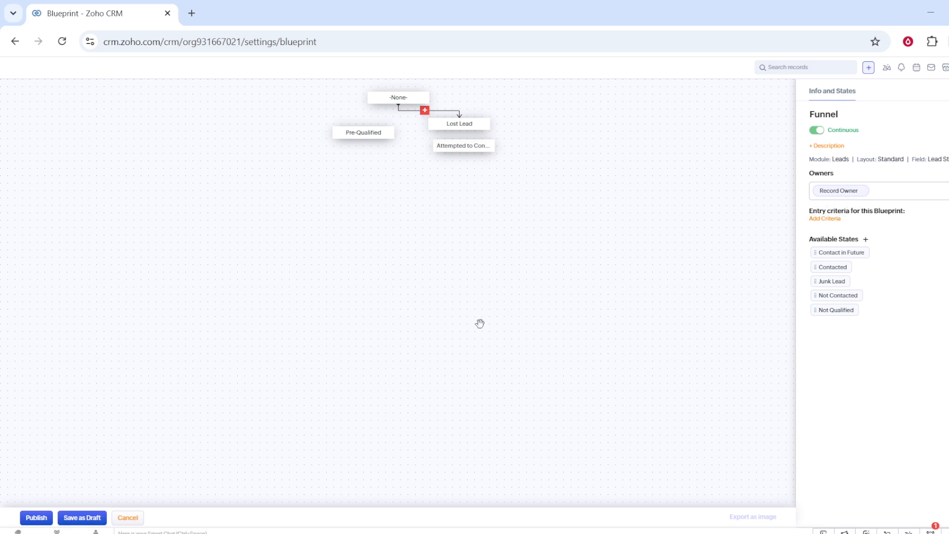
{"action": "left_click", "coordinate": [43, 519]}
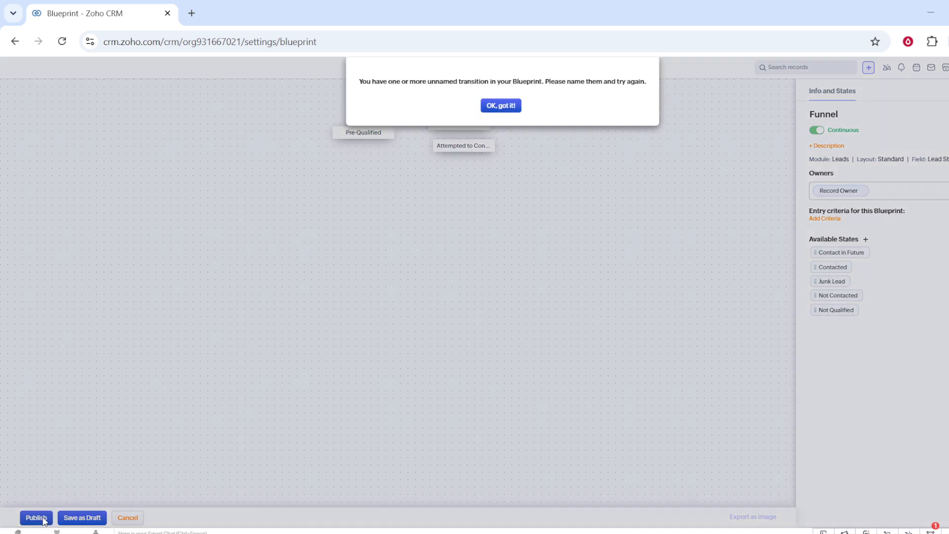